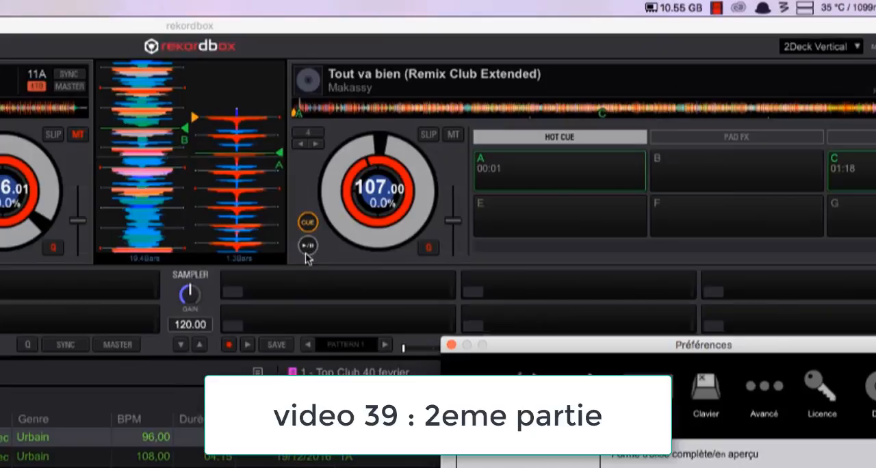
# Step: Close the preferences, play "Tout va bien" on deck 2 and set hot cue B at 00:10
pyautogui.click(451, 346)
pyautogui.click(308, 245)
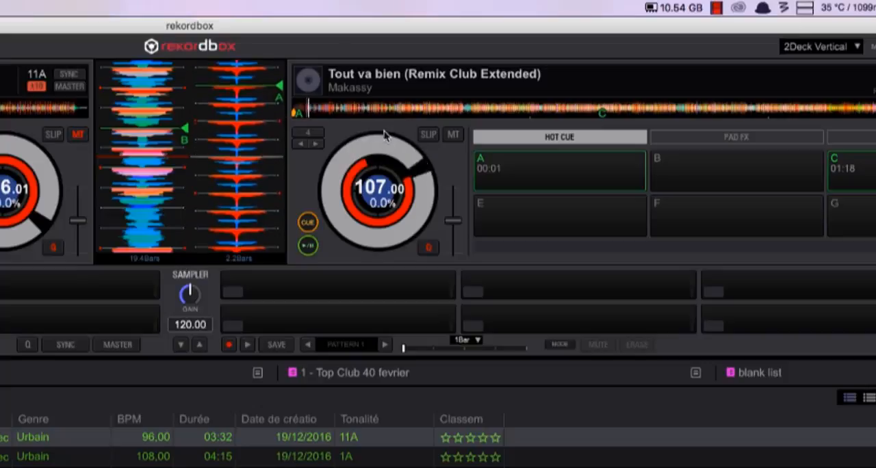
pyautogui.click(330, 112)
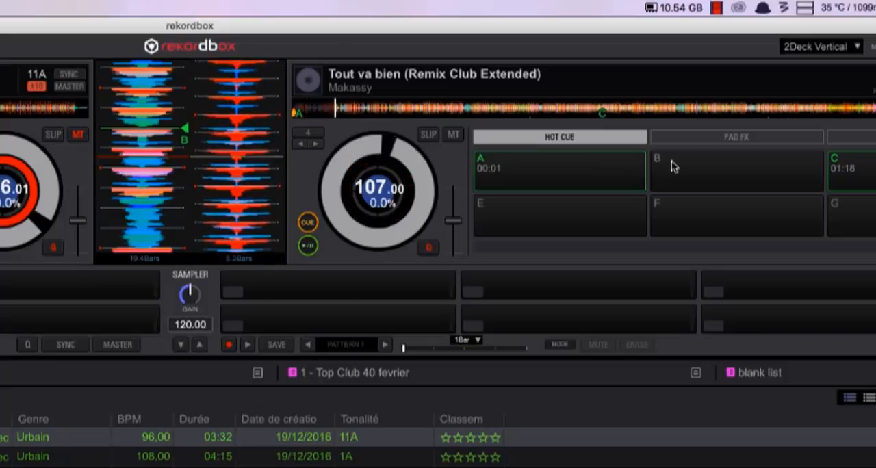
pyautogui.click(677, 168)
# Step: Play deck 2 from just before hot cues B and C and from hot cue A to check the jog countdown, and pause it
pyautogui.click(322, 113)
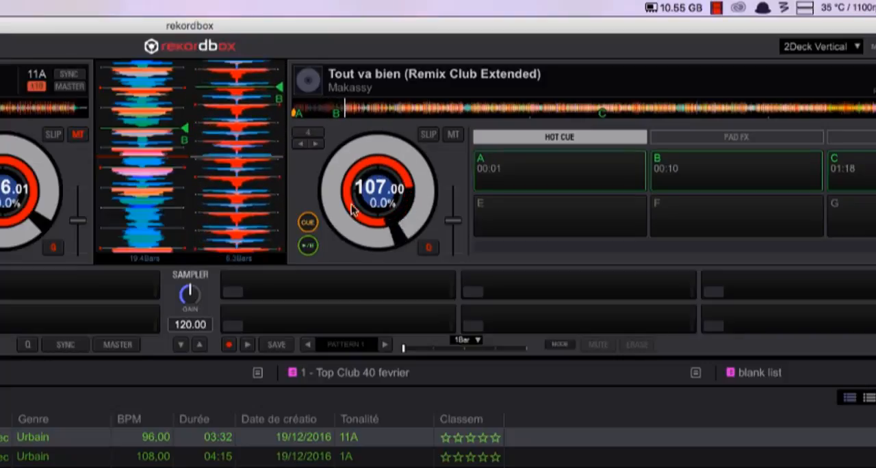
pyautogui.click(537, 172)
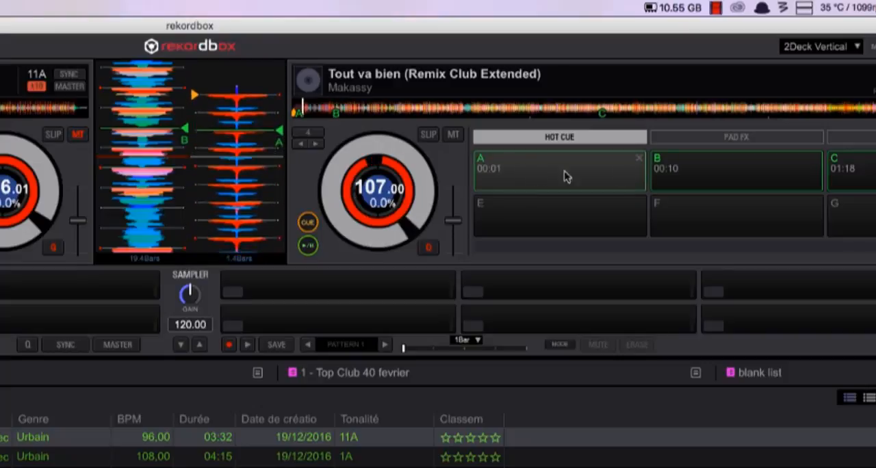
pyautogui.click(578, 110)
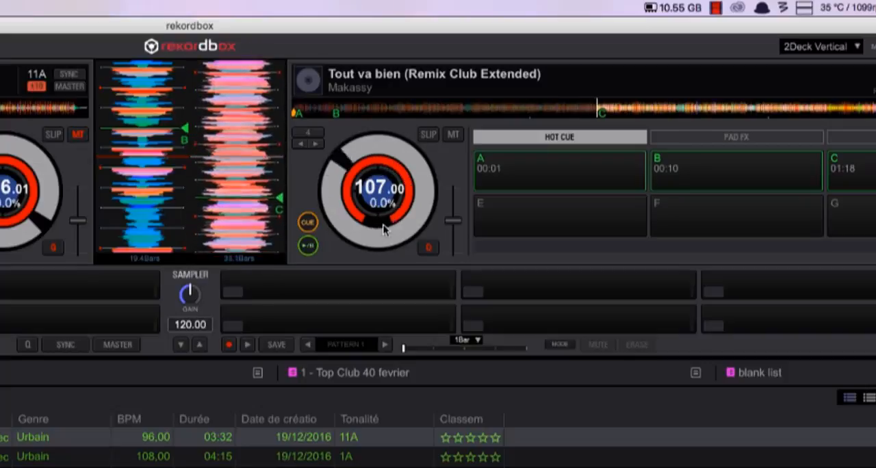
pyautogui.click(310, 247)
# Step: Open the preferences and review the display settings from language and layout down to waveform and JOG display options
pyautogui.press('super+comma')
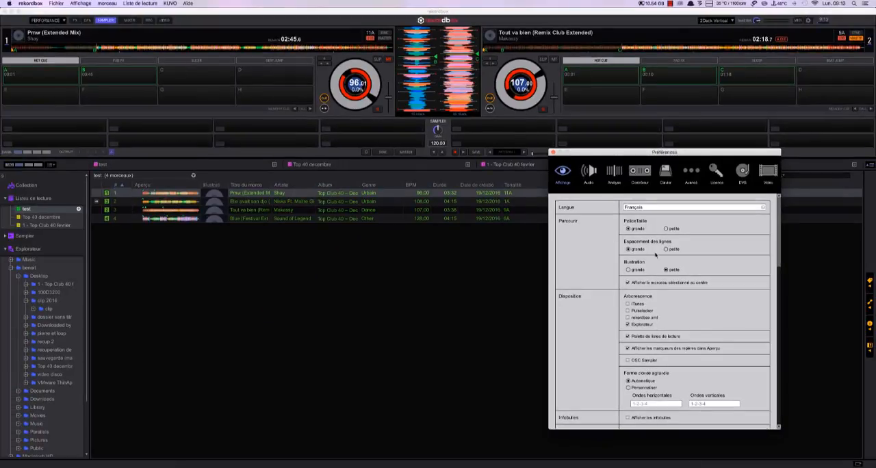
pyautogui.scroll(-1, 653, 257)
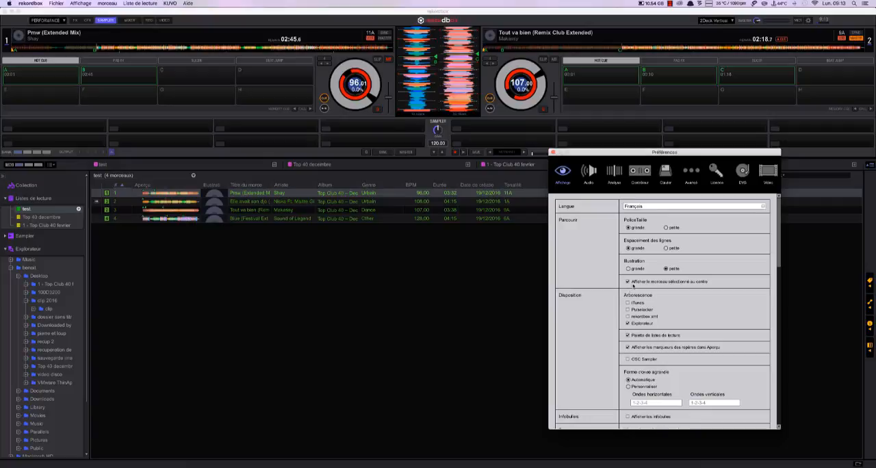
pyautogui.scroll(-5, 649, 352)
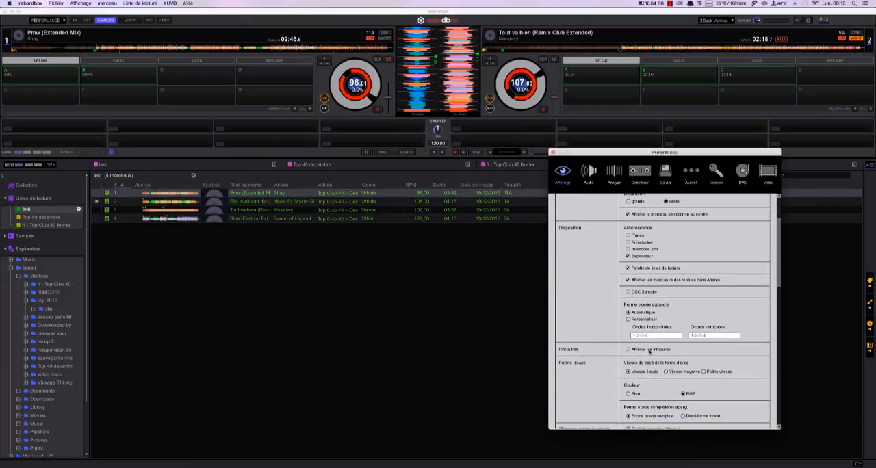
pyautogui.scroll(-1, 649, 351)
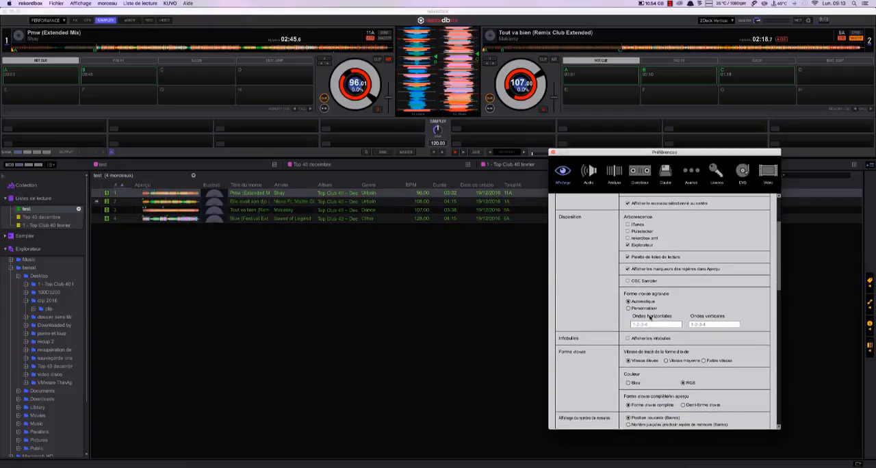
pyautogui.scroll(-10, 645, 367)
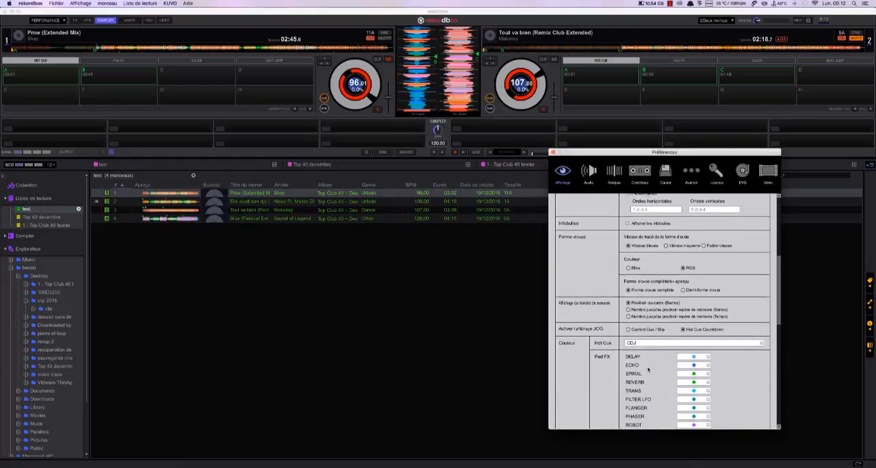
pyautogui.scroll(-2, 647, 370)
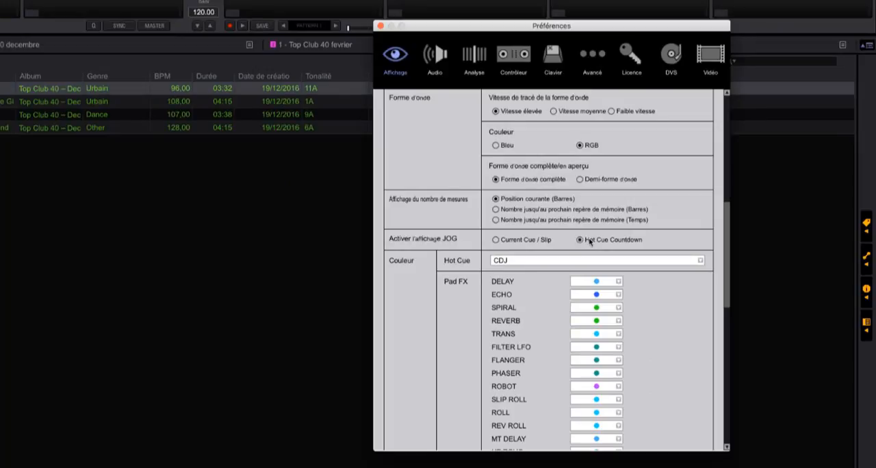
pyautogui.scroll(-10, 481, 239)
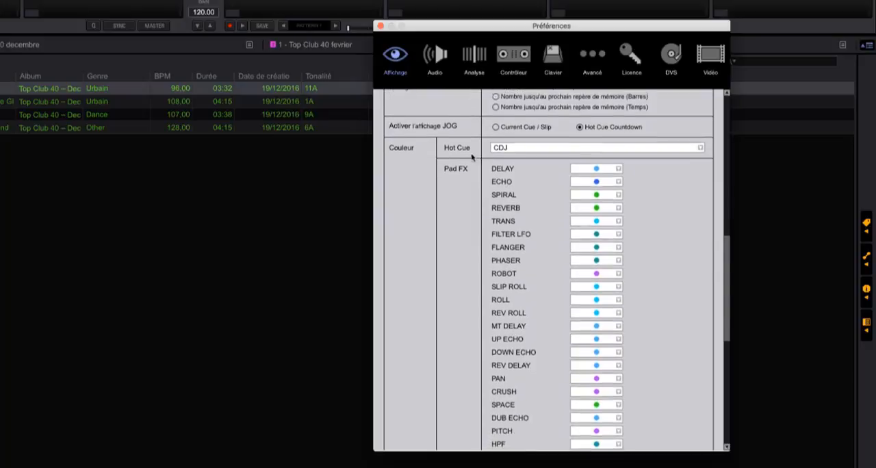
# Step: Examine the Hot Cue colour schemes, the Pad FX colours and the Sampler options in the display preferences
pyautogui.click(513, 147)
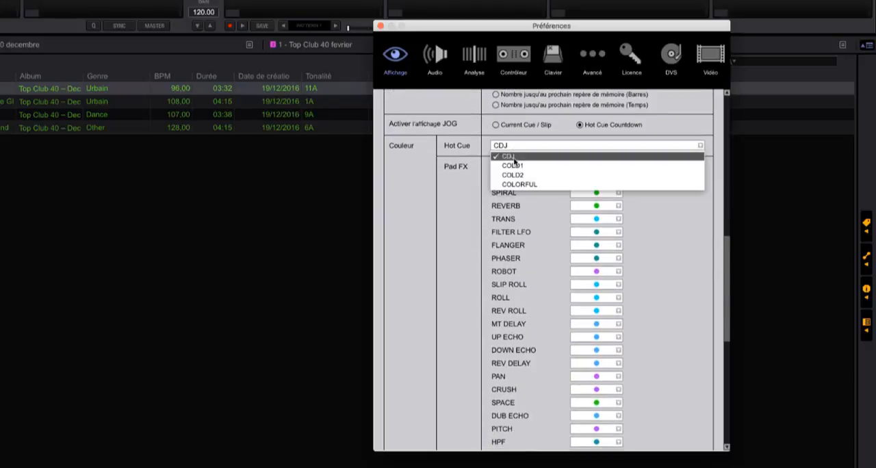
pyautogui.click(454, 193)
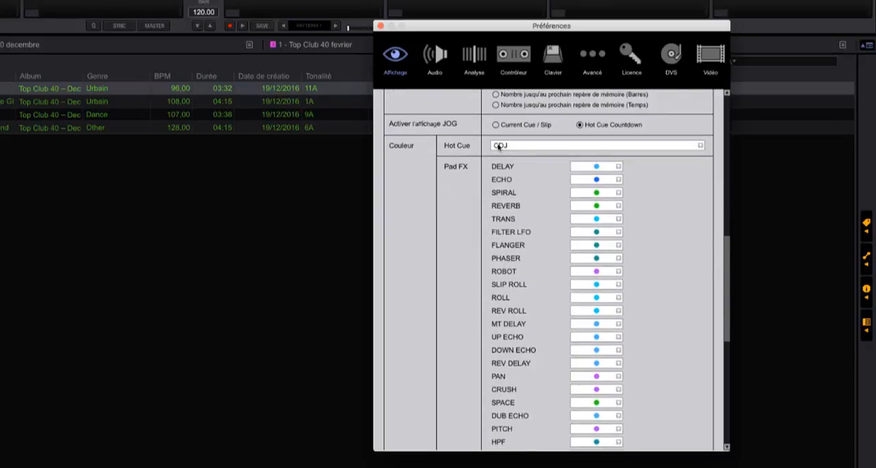
pyautogui.scroll(-2, 465, 195)
pyautogui.scroll(-2, 466, 195)
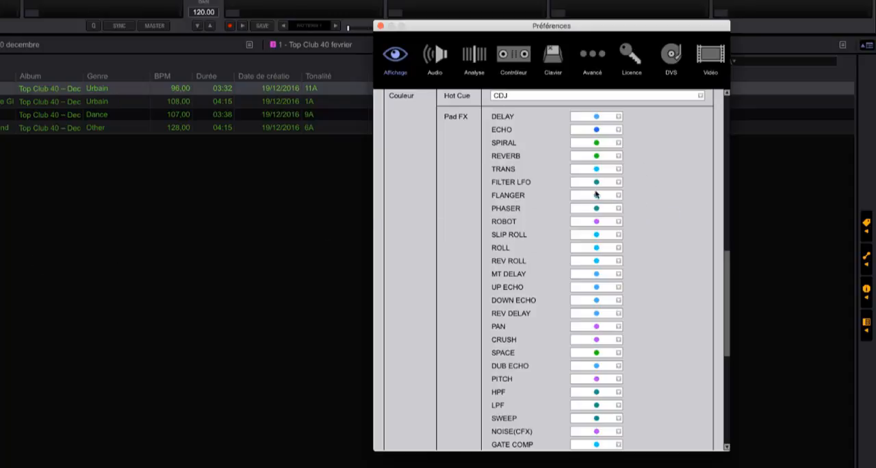
pyautogui.scroll(-8, 559, 219)
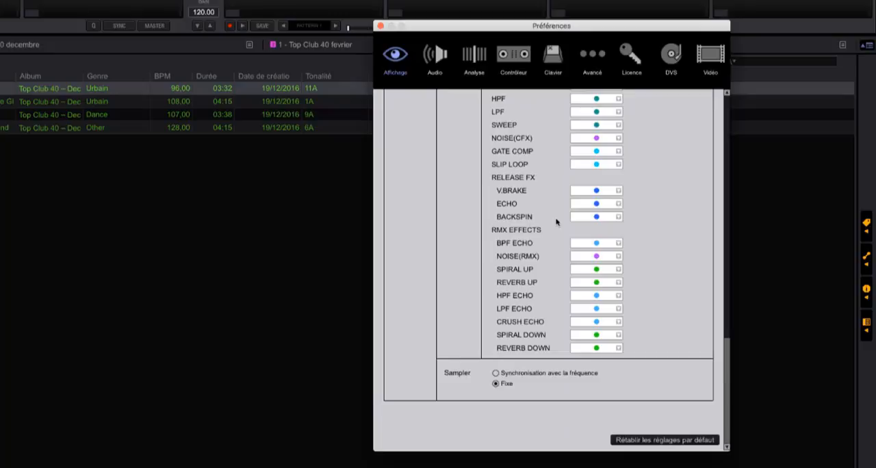
pyautogui.scroll(15, 557, 220)
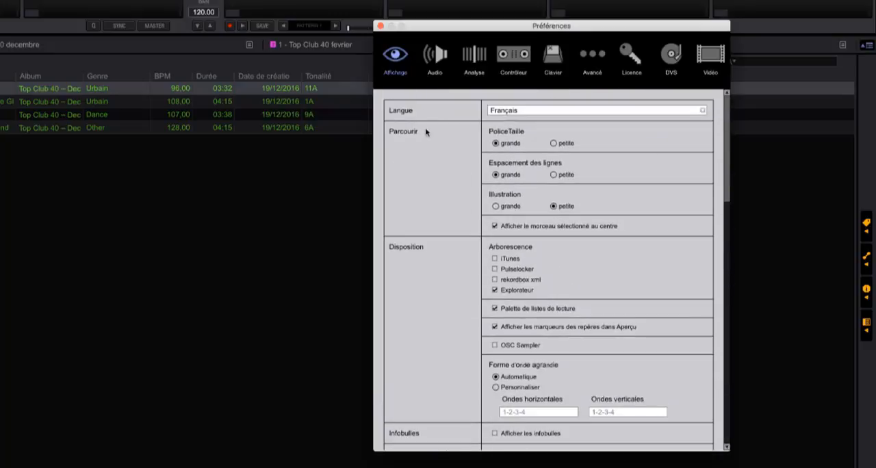
# Step: Open the audio preferences, try a larger buffer size and return it to 512 samples
pyautogui.click(435, 55)
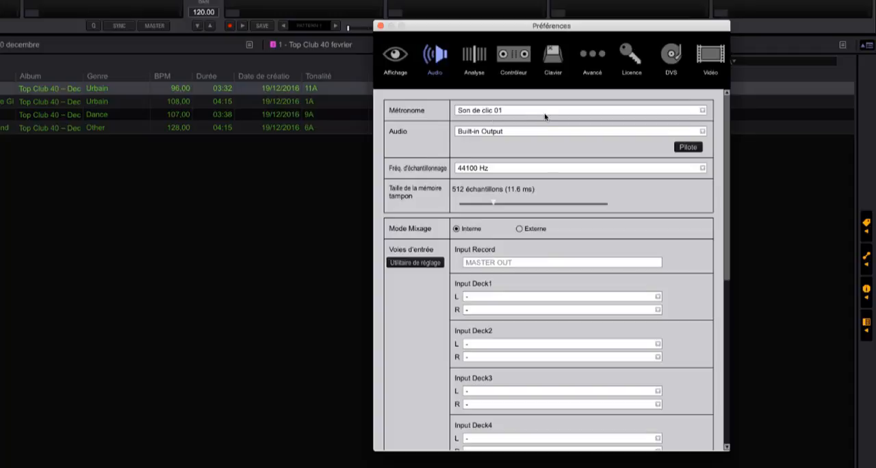
pyautogui.scroll(-1, 493, 134)
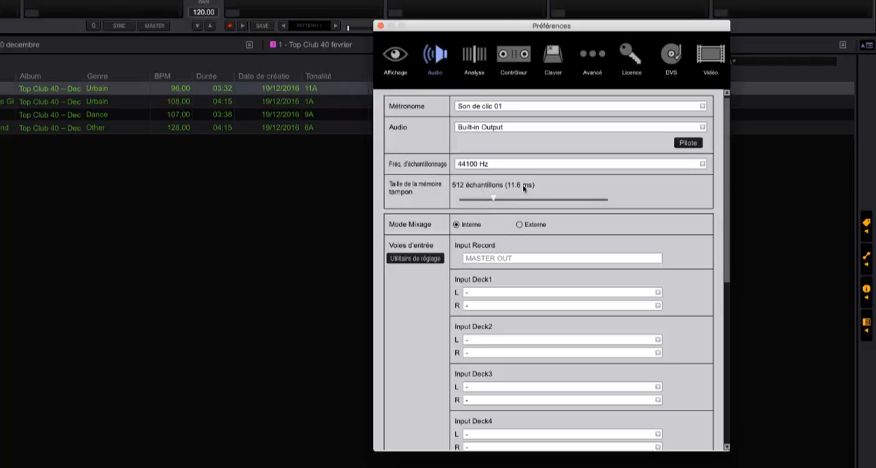
pyautogui.moveTo(492, 199); pyautogui.dragTo(527, 199)
pyautogui.moveTo(527, 200); pyautogui.dragTo(494, 199)
# Step: Try the Externe mixing mode, check the Input Deck1 channel choices and return the mode to Interne
pyautogui.click(519, 225)
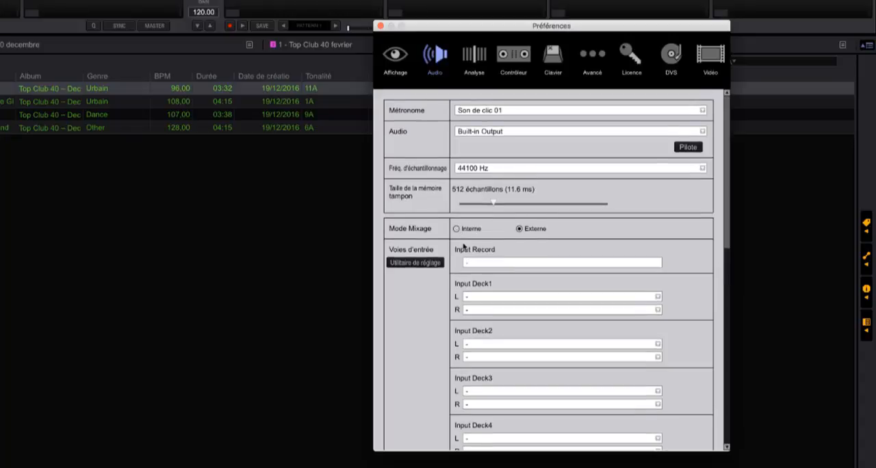
pyautogui.click(456, 229)
pyautogui.click(505, 300)
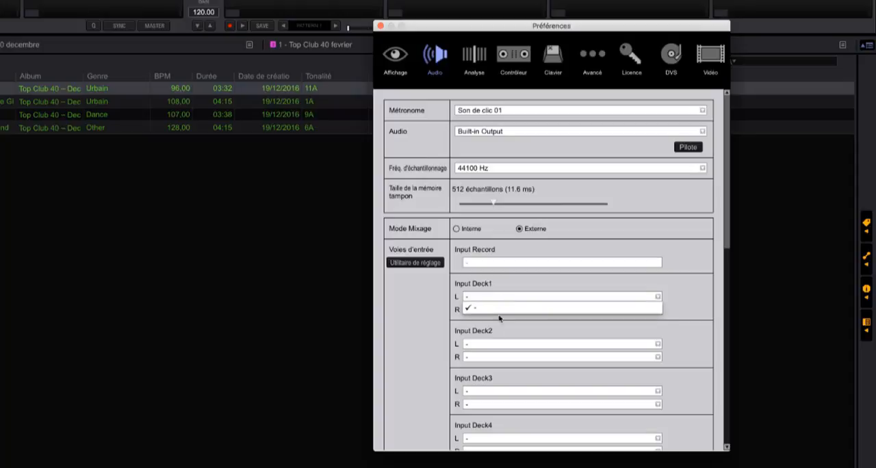
pyautogui.click(452, 328)
pyautogui.scroll(-3, 494, 390)
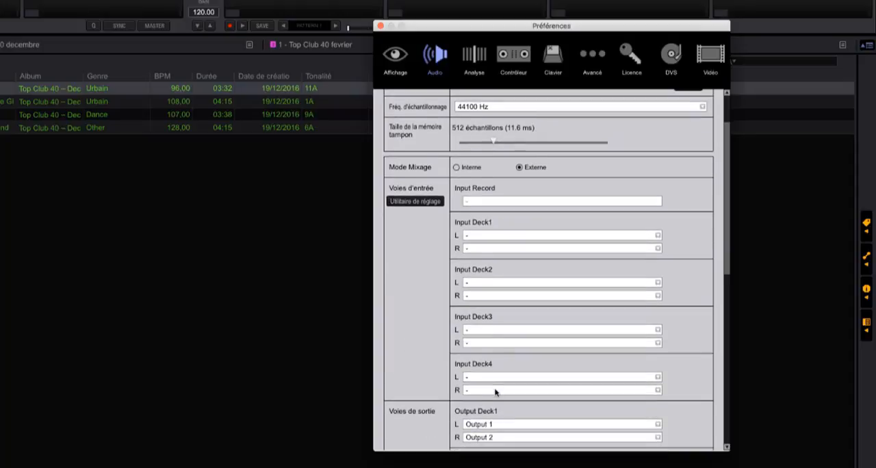
pyautogui.scroll(2, 494, 389)
pyautogui.scroll(1, 495, 391)
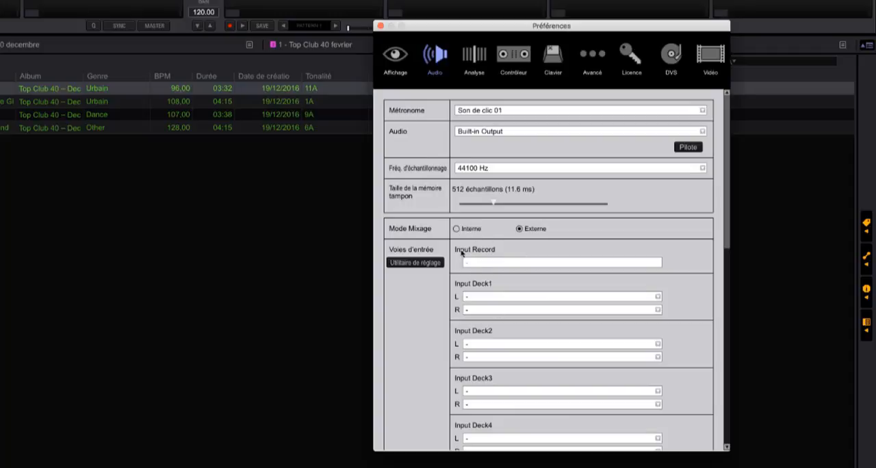
pyautogui.click(456, 229)
# Step: Review the input and output channel assignments and the preview volume in the audio preferences
pyautogui.scroll(-3, 457, 310)
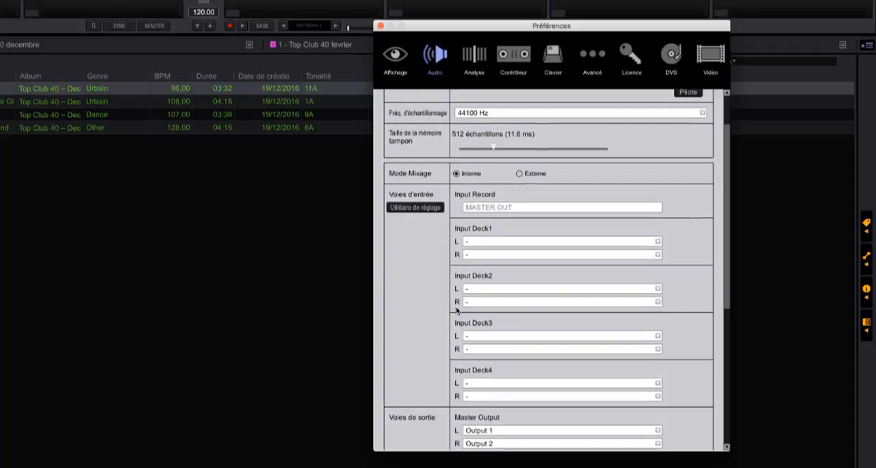
pyautogui.scroll(-5, 414, 285)
pyautogui.scroll(-5, 419, 286)
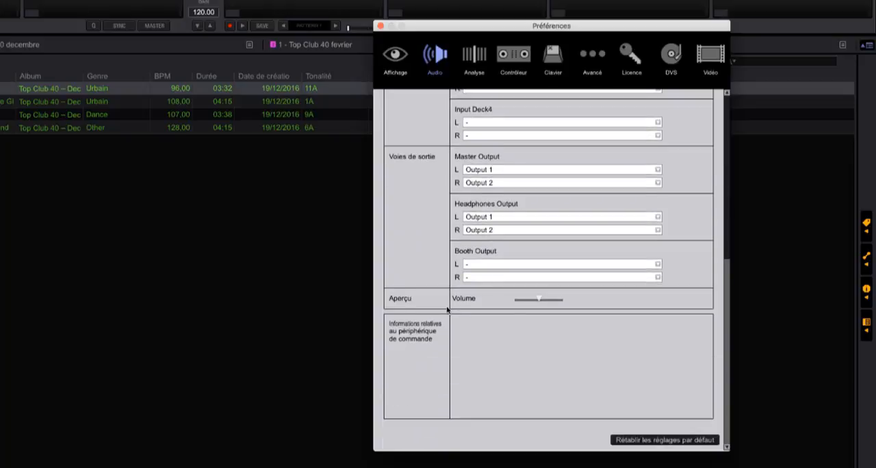
pyautogui.scroll(10, 447, 310)
# Step: Open the analysis preferences and try out the normal track analysis mode and the automatic memory cue point option
pyautogui.click(473, 55)
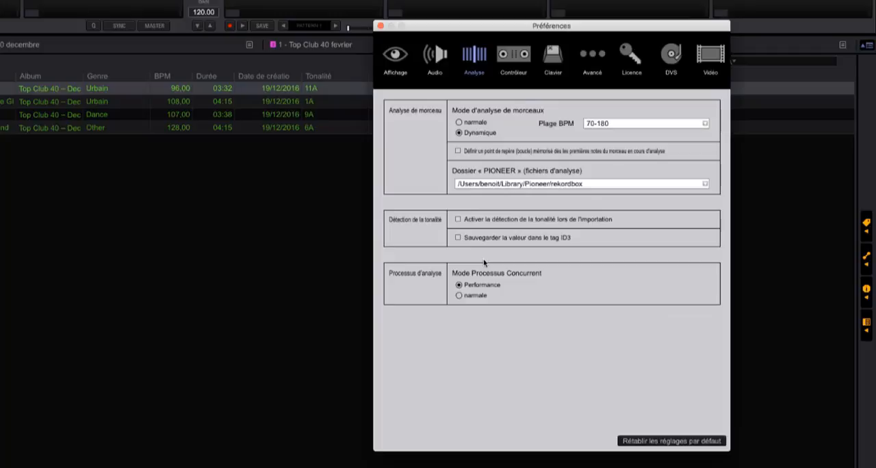
pyautogui.click(472, 123)
pyautogui.click(458, 122)
pyautogui.click(458, 151)
pyautogui.click(458, 151)
# Step: Try out the key detection and ID3 tag options and the normal concurrent processing mode, restoring Performance
pyautogui.click(458, 220)
pyautogui.click(457, 238)
pyautogui.click(458, 219)
pyautogui.click(459, 295)
pyautogui.click(487, 286)
# Step: View the controller's deck settings with the load lock on, and try to load the second playlist track onto playing deck 1
pyautogui.click(523, 60)
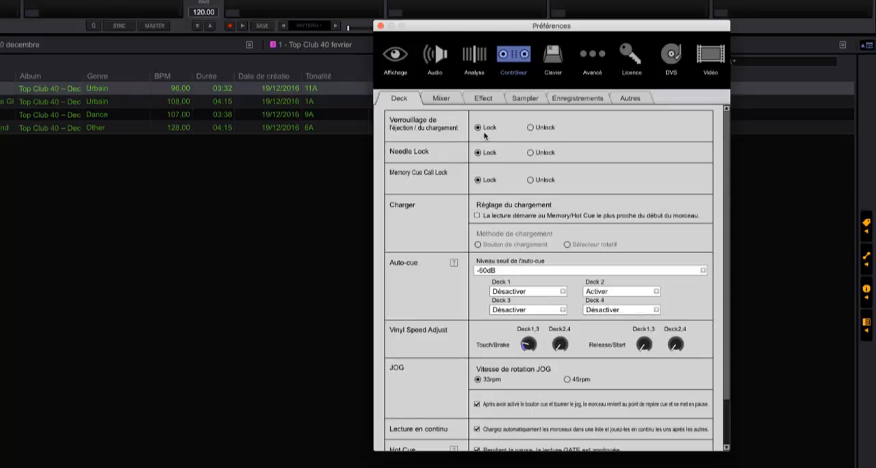
pyautogui.click(380, 25)
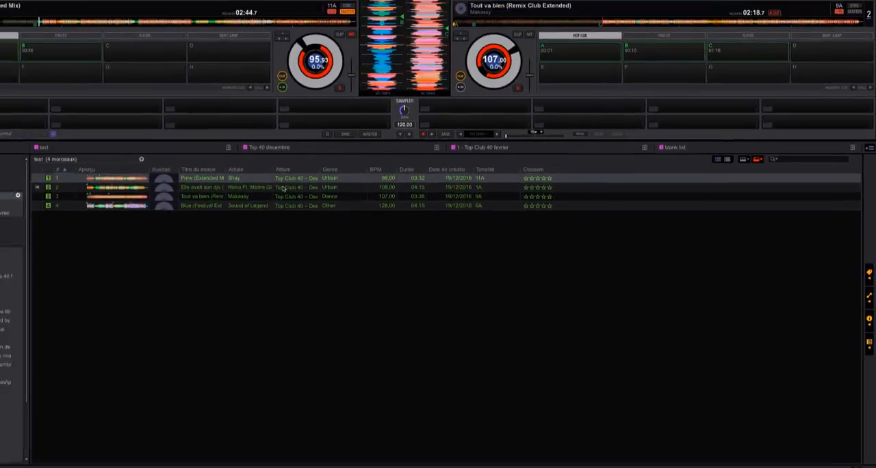
pyautogui.moveTo(23, 101); pyautogui.dragTo(312, 82)
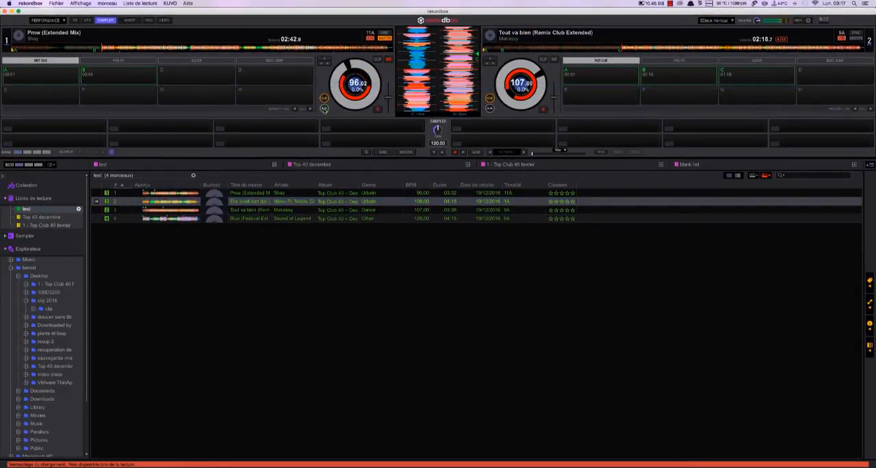
# Step: Set the eject/load lock to Unlock, and load "Tout va bien" followed by "Blue (Festival Extended Mix)" onto the playing deck 1
pyautogui.click(809, 22)
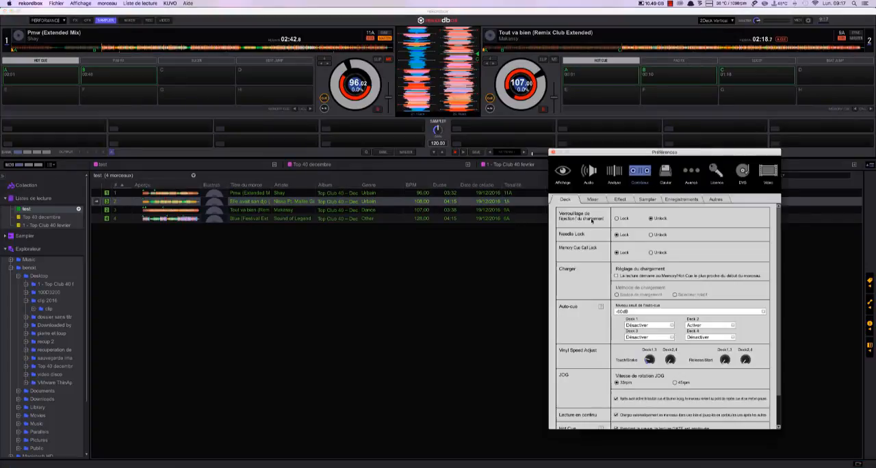
pyautogui.click(553, 153)
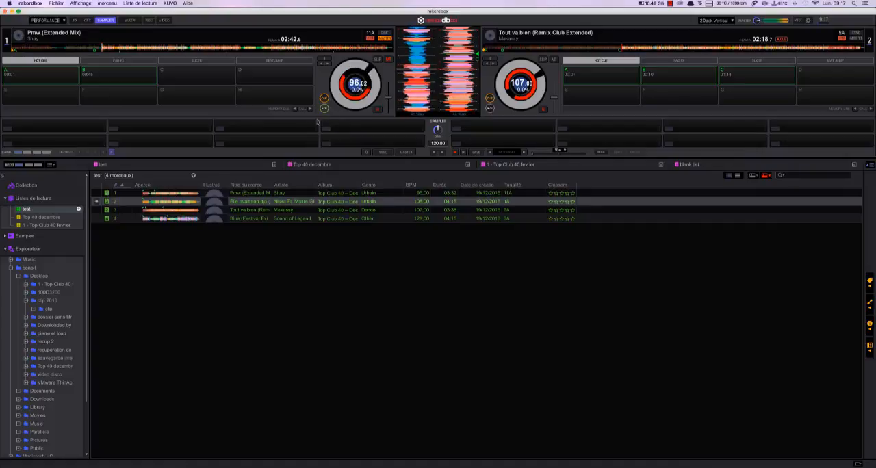
pyautogui.moveTo(260, 210); pyautogui.dragTo(339, 82)
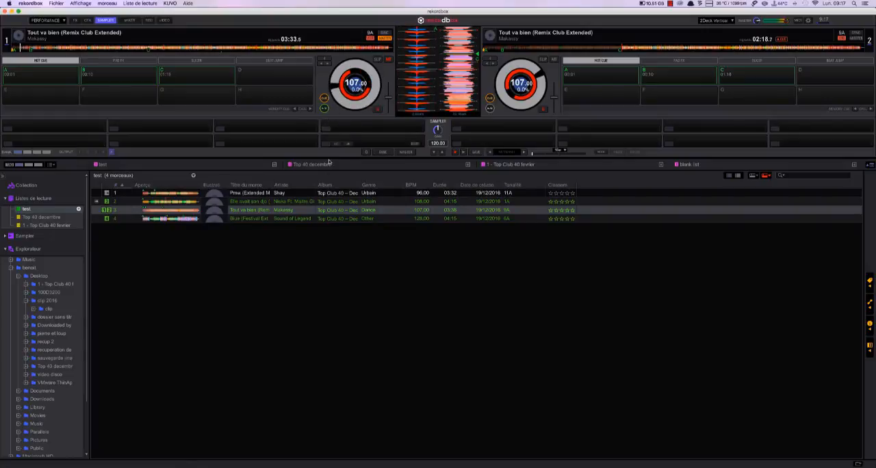
pyautogui.moveTo(338, 221); pyautogui.dragTo(339, 103)
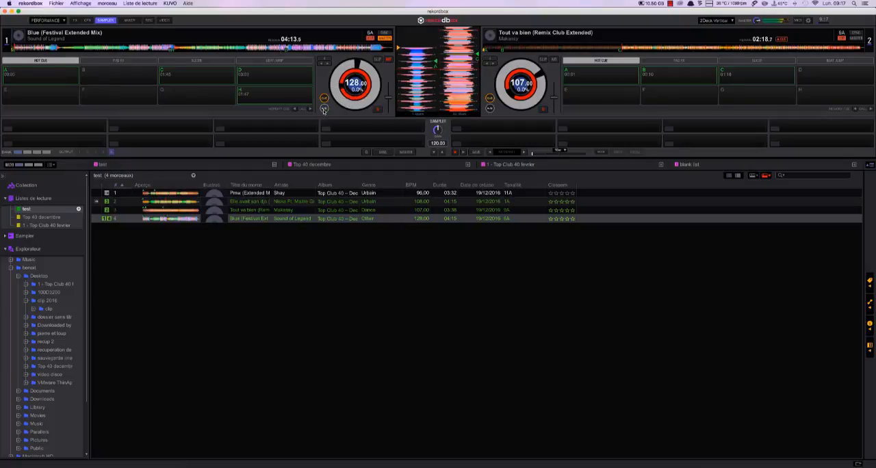
# Step: Pause deck 1 and set the eject/load lock back to Lock in the controller's deck preferences
pyautogui.click(324, 109)
pyautogui.click(808, 22)
pyautogui.click(618, 219)
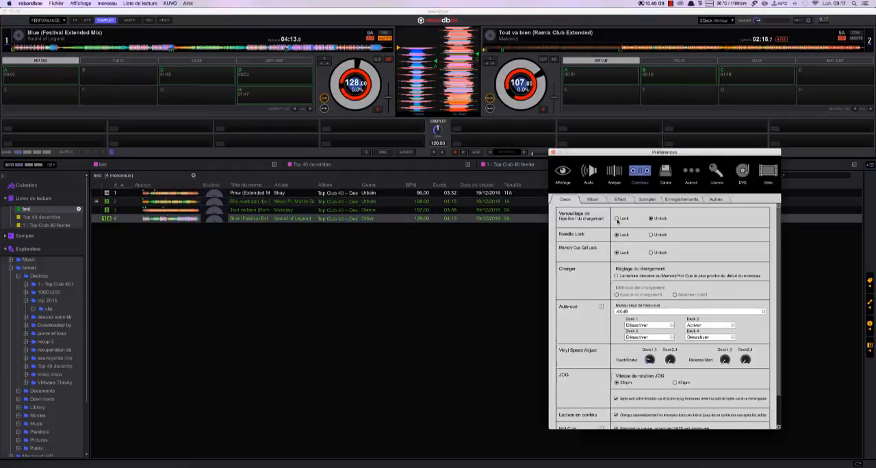
# Step: Try to load "Tout va bien (Remix Club Extended)" onto playing deck 1, and load it again with the deck paused
pyautogui.click(553, 153)
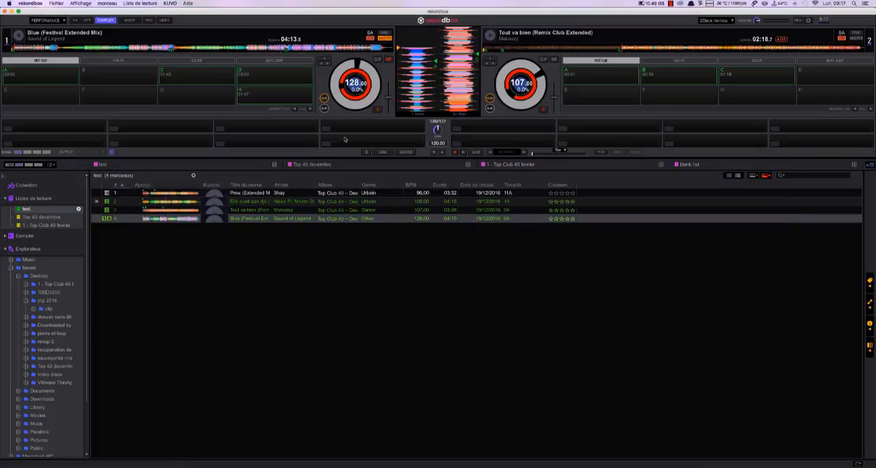
pyautogui.moveTo(342, 209); pyautogui.dragTo(353, 62)
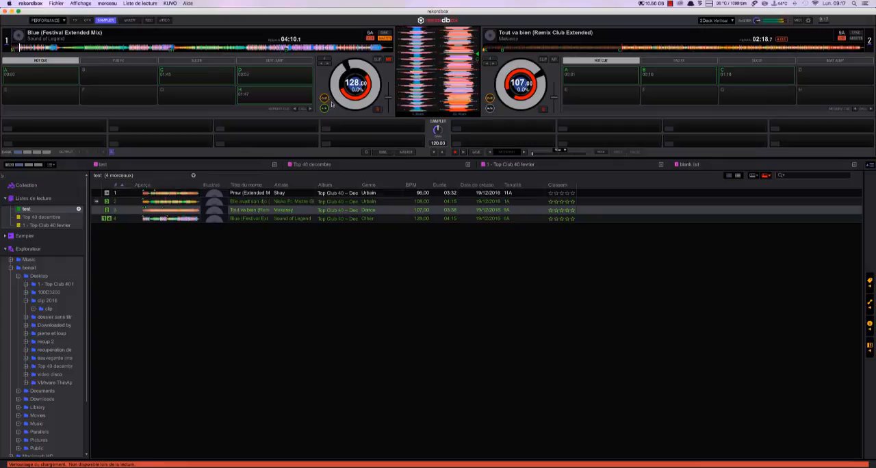
pyautogui.click(325, 108)
pyautogui.moveTo(350, 210); pyautogui.dragTo(356, 108)
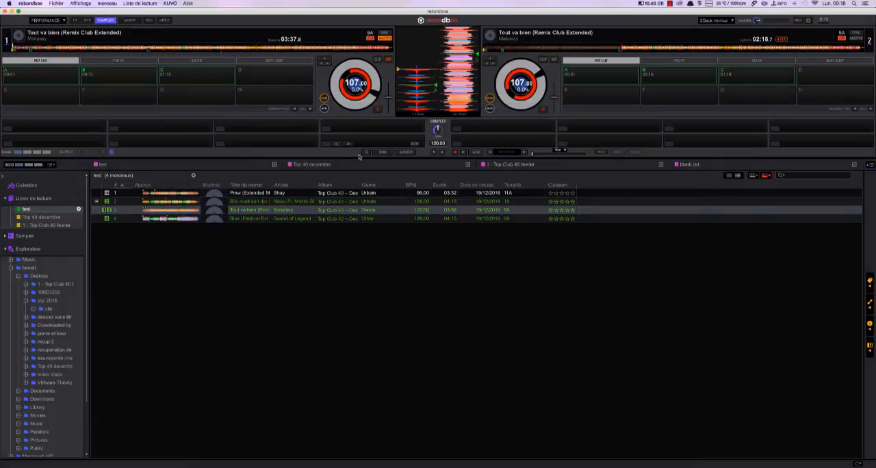
# Step: Set the auto-cue of deck 1 to Activer in the controller's deck preferences
pyautogui.click(808, 22)
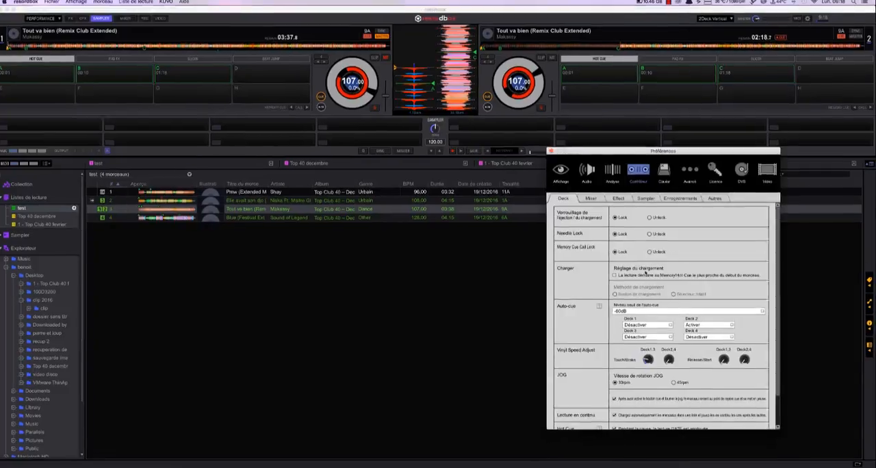
pyautogui.scroll(-3, 445, 221)
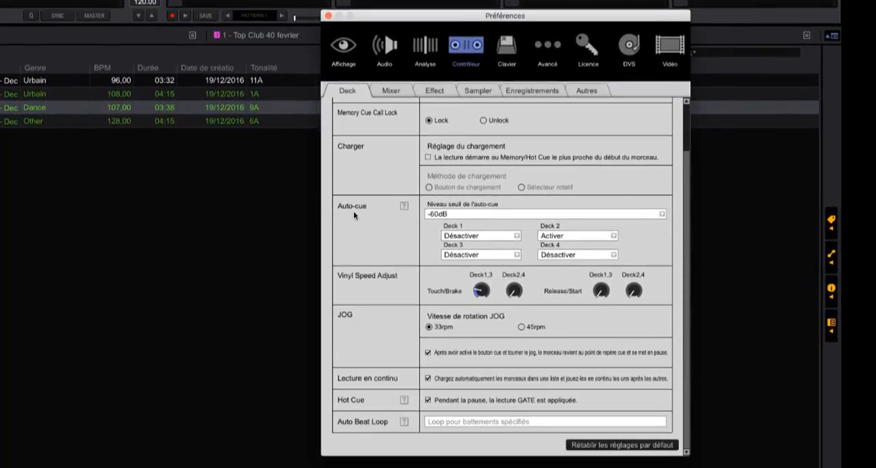
pyautogui.click(488, 239)
pyautogui.click(480, 248)
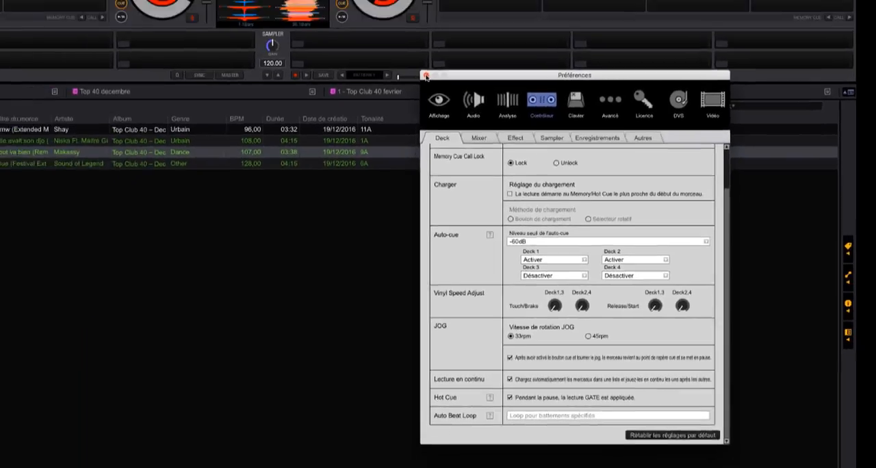
# Step: Lower the Touch/Brake setting of decks 1,3 to its minimum and test it by starting and stopping deck 1
pyautogui.click(328, 15)
pyautogui.click(322, 109)
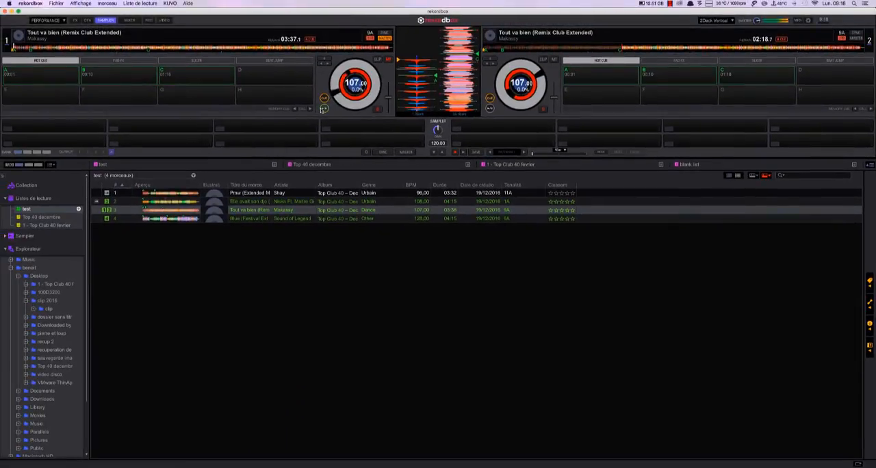
pyautogui.click(322, 109)
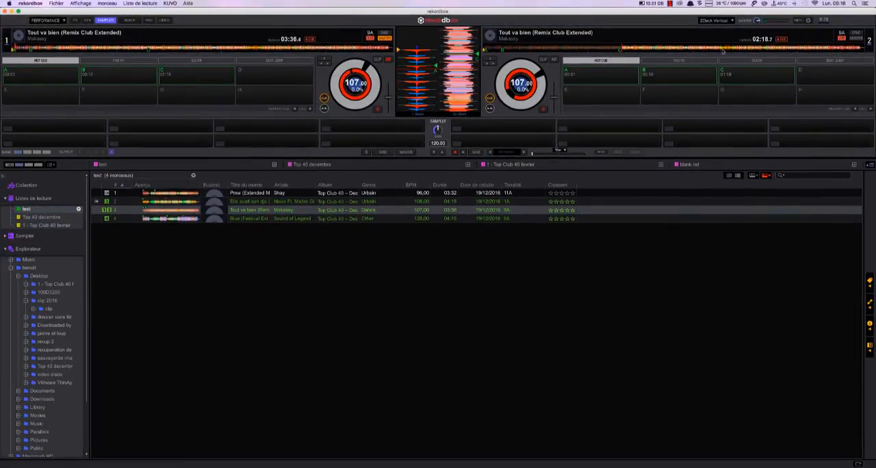
# Step: Raise the Touch/Brake and Release/Start settings of decks 1,3 to maximum, starting and stopping deck 1 to test each one
pyautogui.click(808, 20)
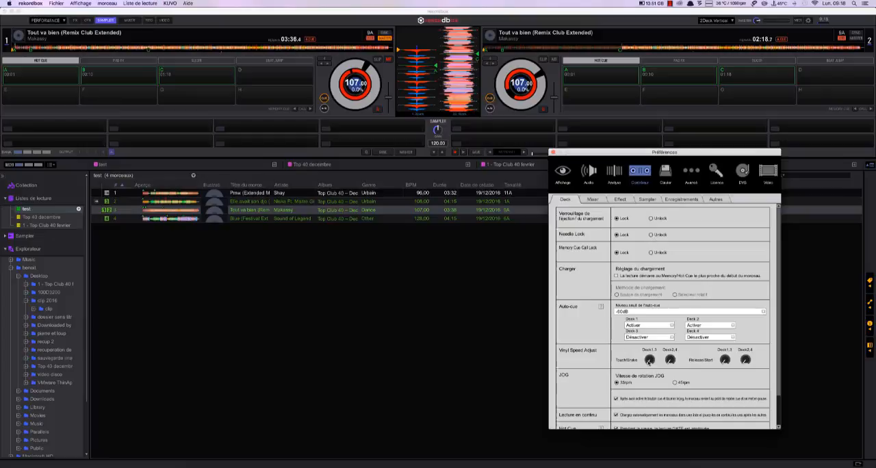
pyautogui.click(649, 360)
pyautogui.click(553, 152)
pyautogui.click(323, 109)
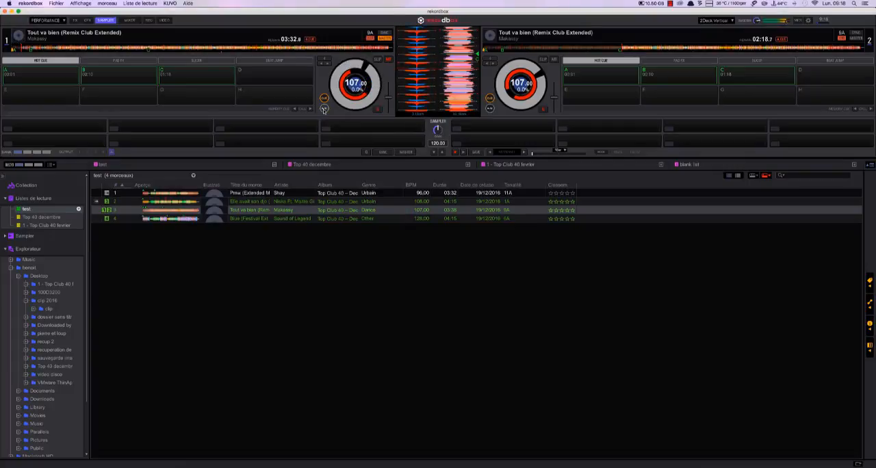
pyautogui.click(808, 20)
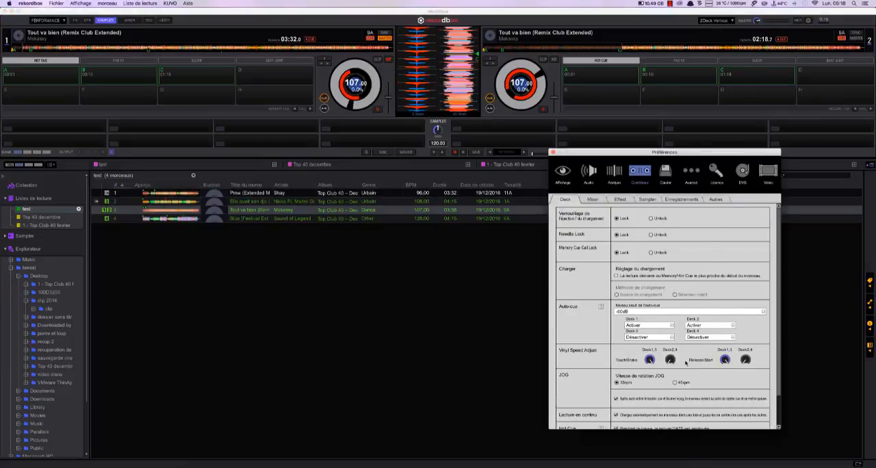
pyautogui.click(554, 152)
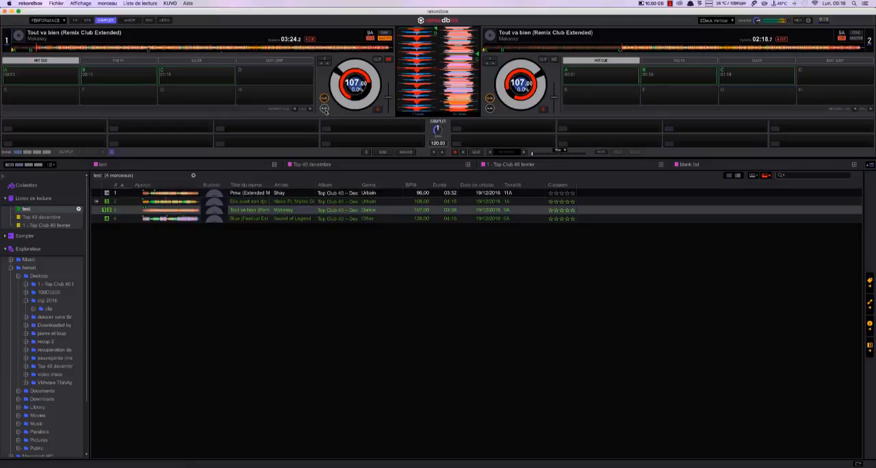
# Step: Reset Release/Start of decks 1,3 to minimum and raise Touch/Brake of decks 2,4, reviewing the jog and continuous playback options
pyautogui.click(808, 20)
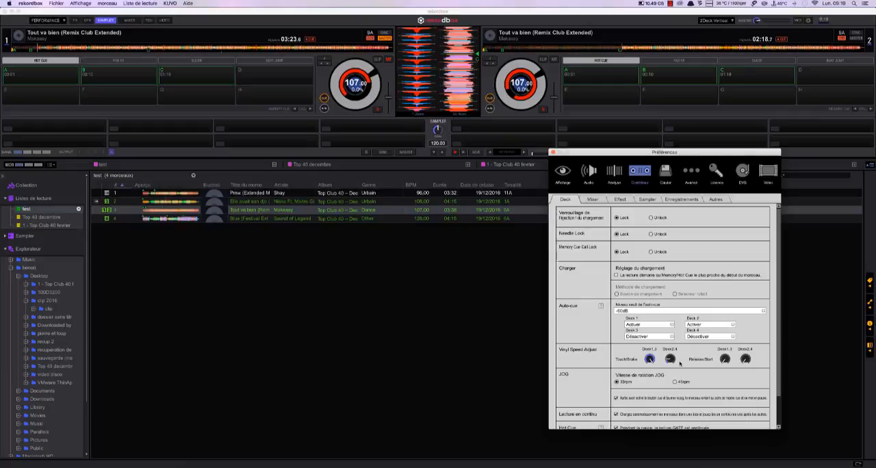
pyautogui.scroll(-1, 645, 383)
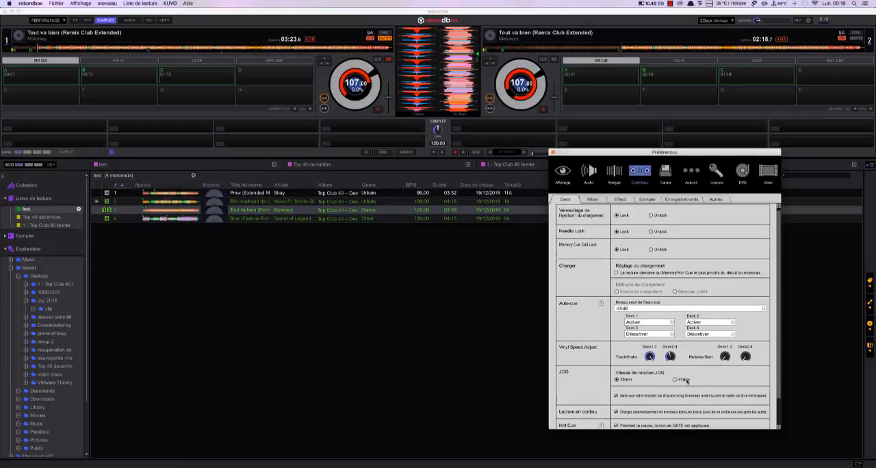
pyautogui.scroll(-3, 687, 382)
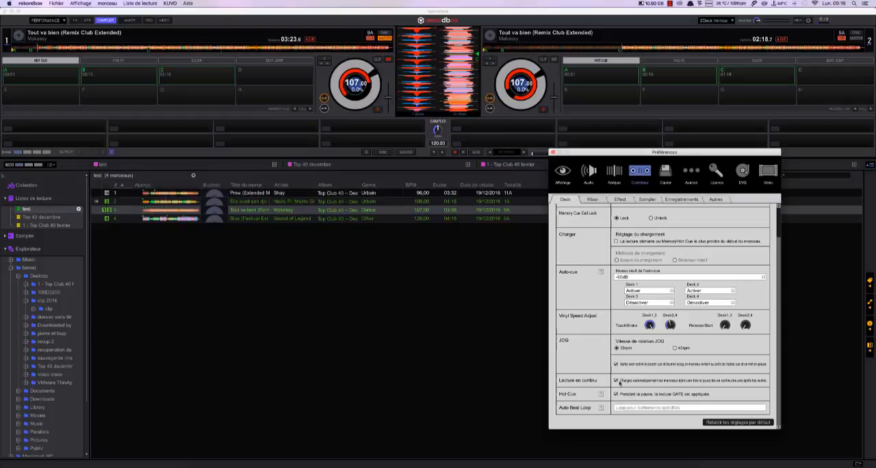
pyautogui.click(616, 380)
# Step: Try out deactivating Auto Gain in the controller's mixer preferences and close the preferences
pyautogui.click(593, 200)
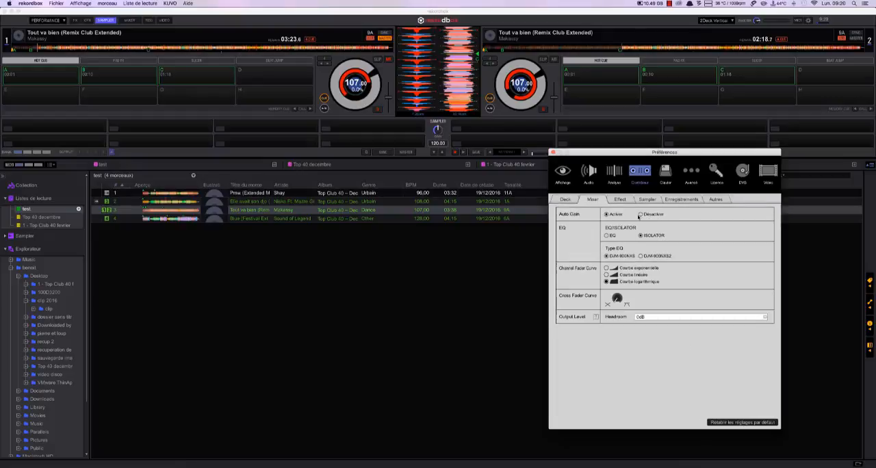
pyautogui.click(640, 214)
pyautogui.click(553, 153)
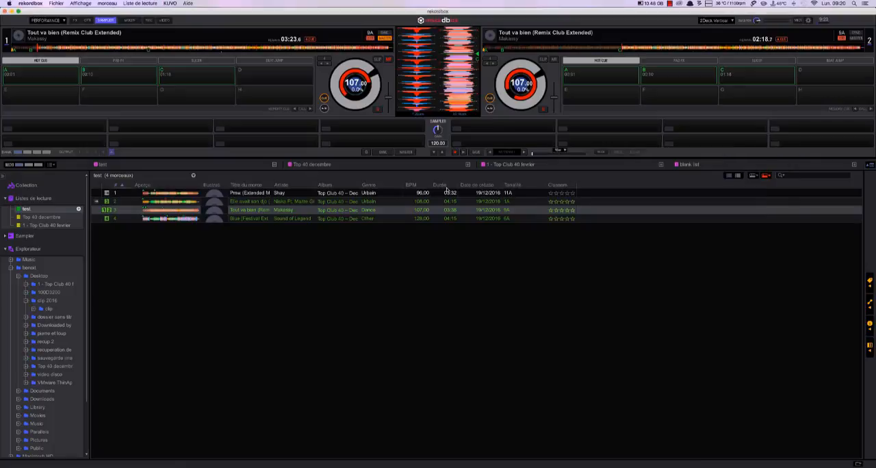
# Step: Briefly show and hide the video controls and the mixer section between the decks
pyautogui.click(164, 20)
pyautogui.click(164, 20)
pyautogui.click(128, 20)
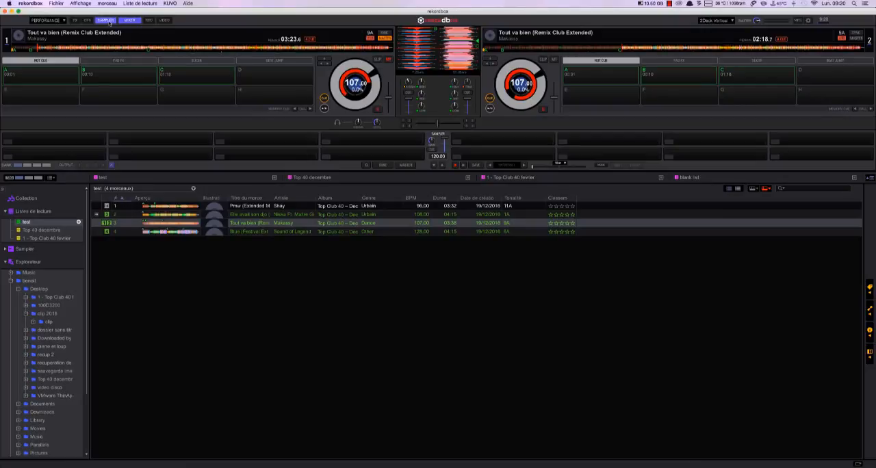
pyautogui.click(129, 20)
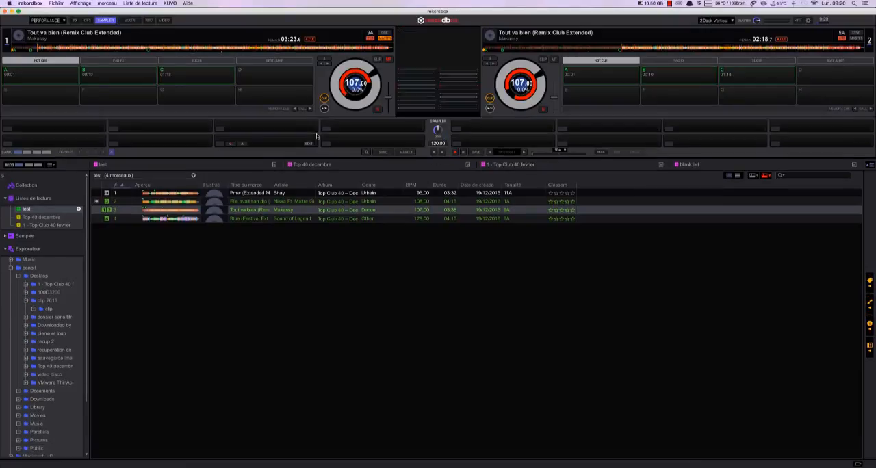
# Step: Switch the mixer's EQ/ISOLATOR setting to EQ and turn the Cross Fader Curve up to its sharp end
pyautogui.click(808, 20)
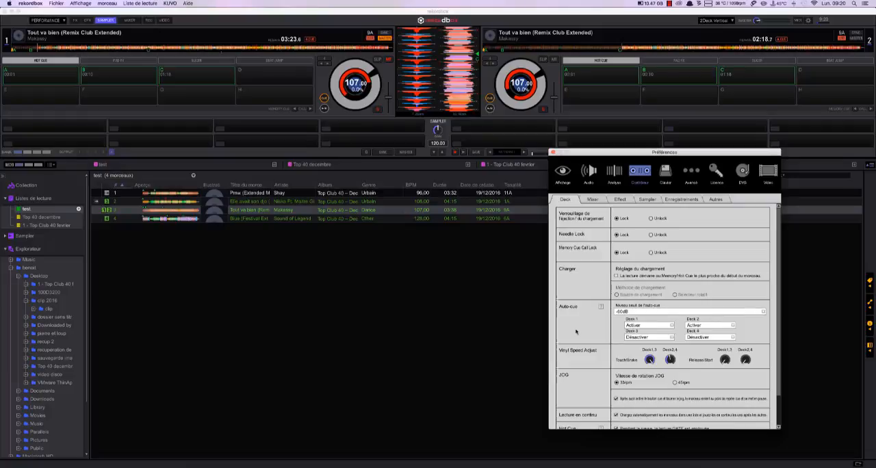
pyautogui.scroll(-2, 581, 331)
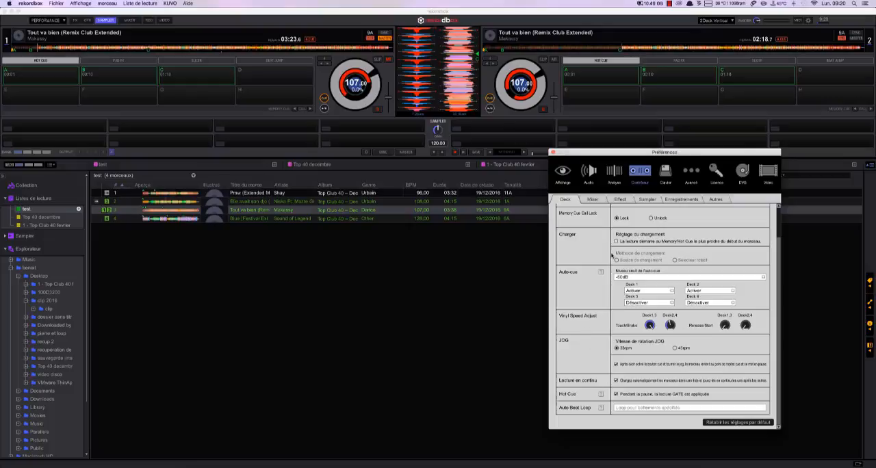
pyautogui.click(592, 199)
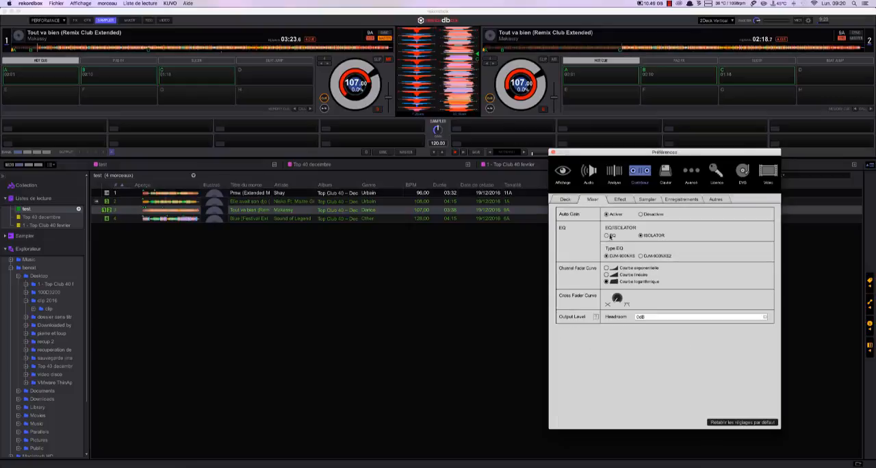
pyautogui.click(605, 236)
pyautogui.moveTo(619, 301); pyautogui.dragTo(624, 210)
# Step: Try out lower headroom levels down to -12dB for the mixer's output level, and restore 0dB
pyautogui.click(650, 317)
pyautogui.click(655, 335)
pyautogui.click(657, 317)
pyautogui.click(649, 348)
pyautogui.click(655, 319)
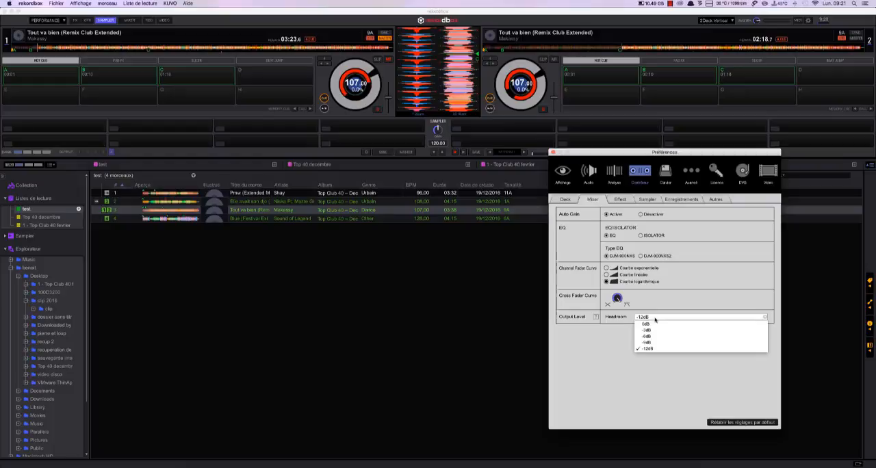
pyautogui.click(650, 325)
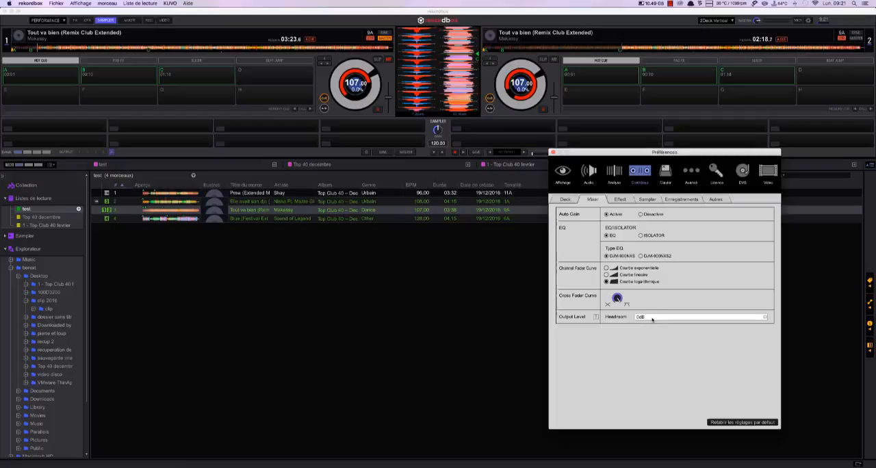
# Step: Set the Release FX number to 2, and try the sampler's Load Lock on Unlock before restoring Lock
pyautogui.click(619, 200)
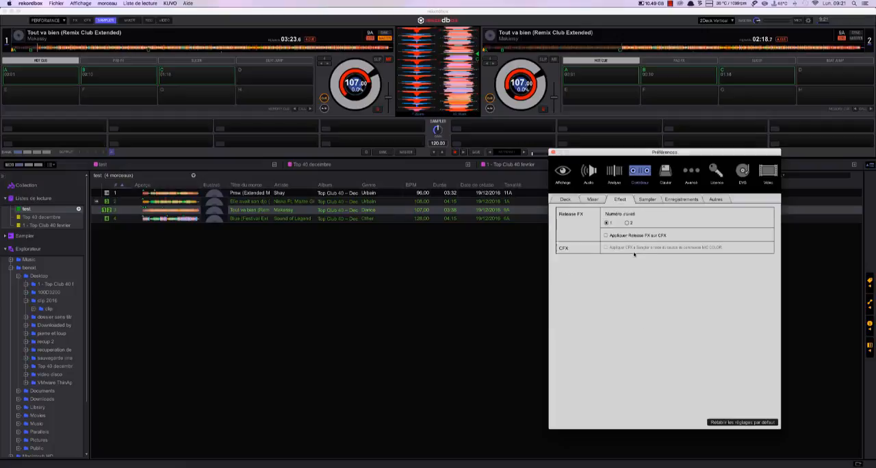
pyautogui.click(627, 223)
pyautogui.click(648, 199)
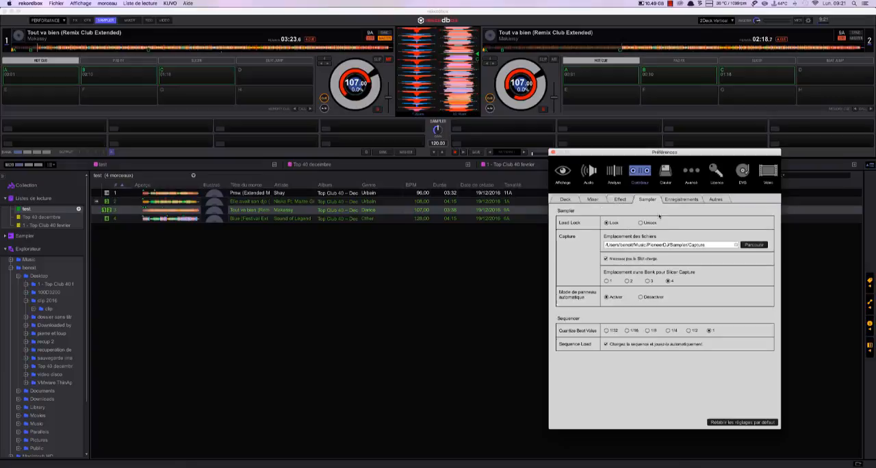
pyautogui.click(641, 223)
pyautogui.click(606, 223)
# Step: View the controller's recording preferences and display the recording section above the sampler
pyautogui.click(683, 203)
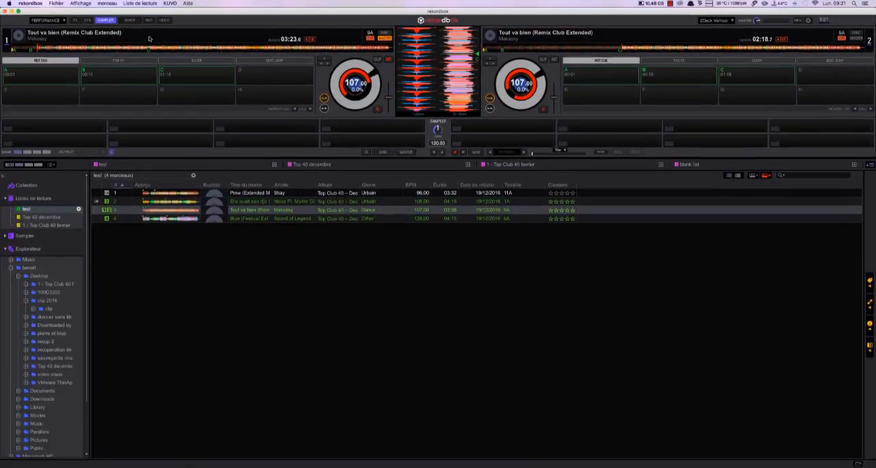
pyautogui.click(148, 20)
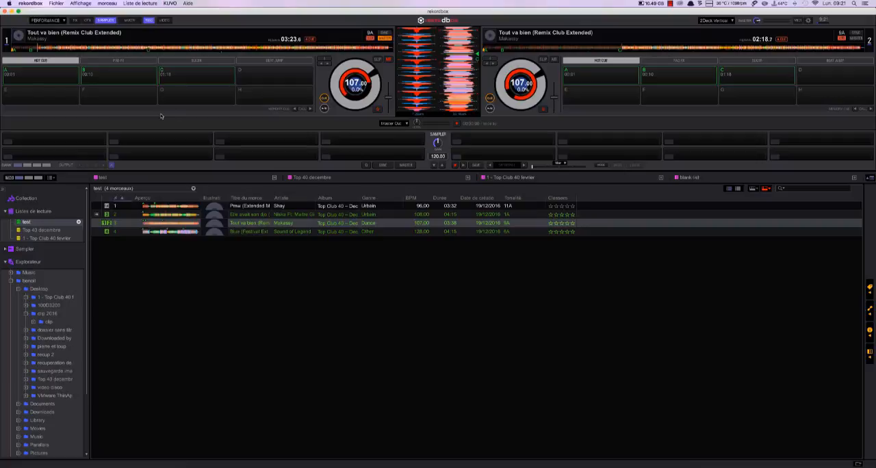
# Step: Set recordings to start on audio input detection and stop after 20 s of silence, with automatic file splitting on silence enabled
pyautogui.click(808, 20)
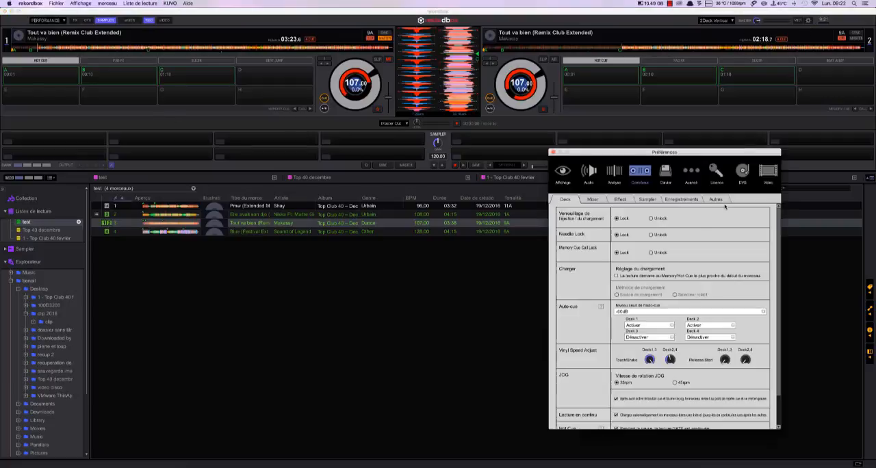
pyautogui.click(681, 199)
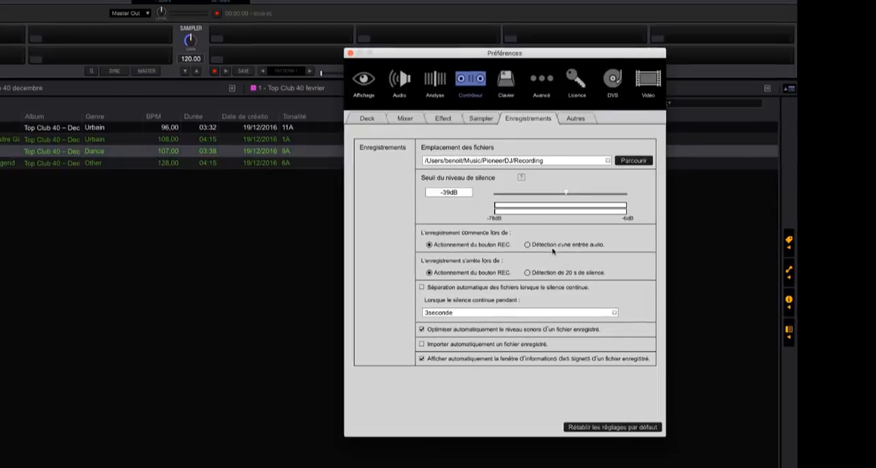
pyautogui.click(554, 247)
# Step: Check the Quantize Beat Value in the controller's other preferences, return to the deck settings and close the preferences
pyautogui.click(576, 119)
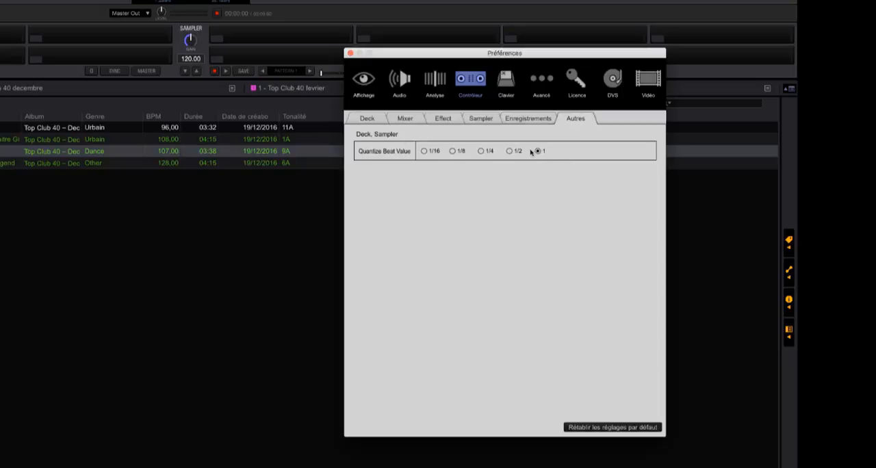
pyautogui.click(369, 119)
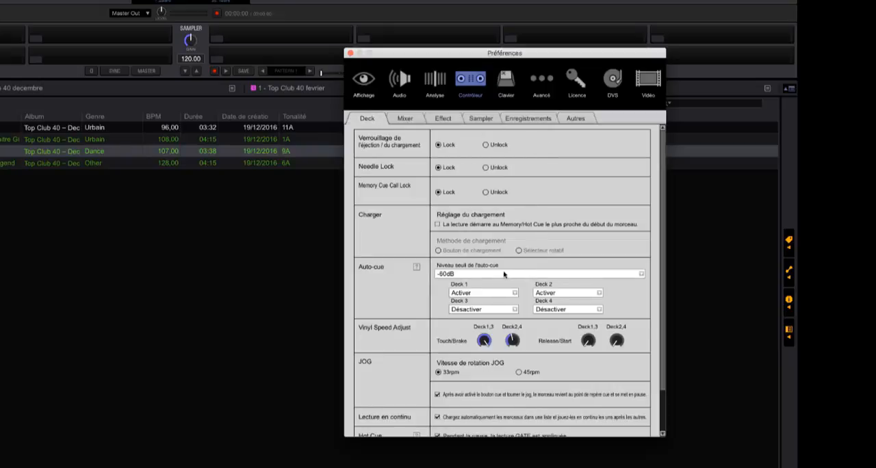
pyautogui.click(351, 53)
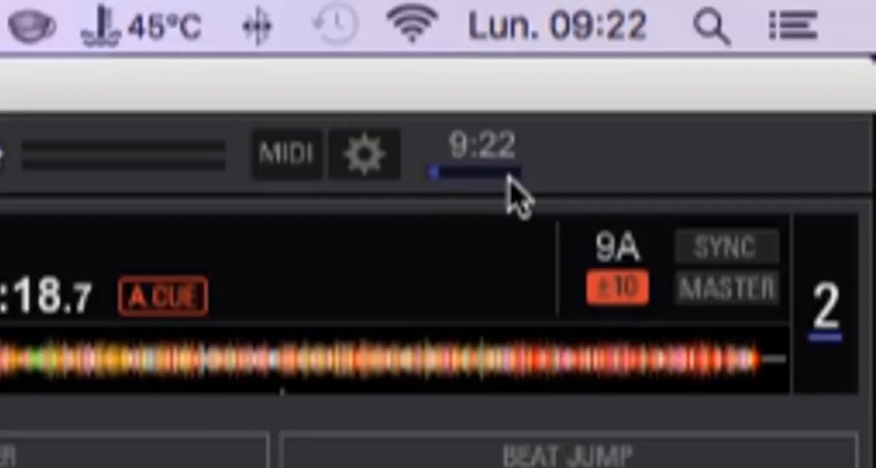
# Step: Reopen the preferences to review the audio output, sample rate and buffer size settings, and close them
pyautogui.click(366, 161)
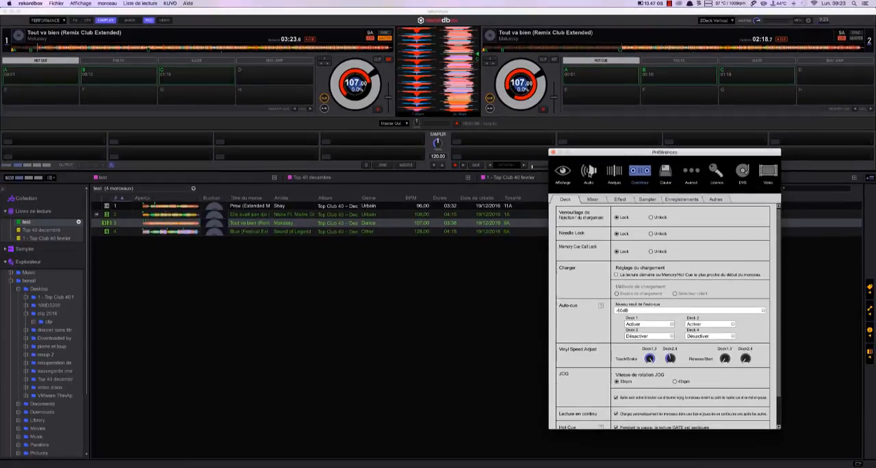
pyautogui.click(589, 174)
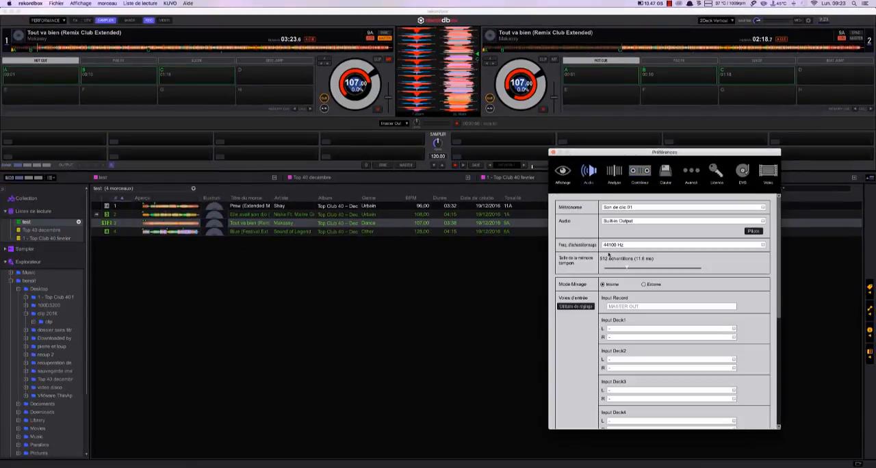
pyautogui.scroll(-1, 627, 276)
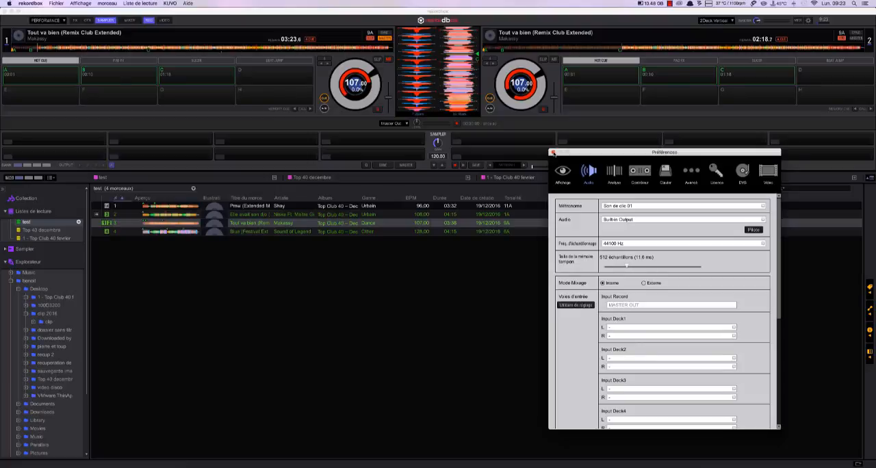
pyautogui.click(553, 153)
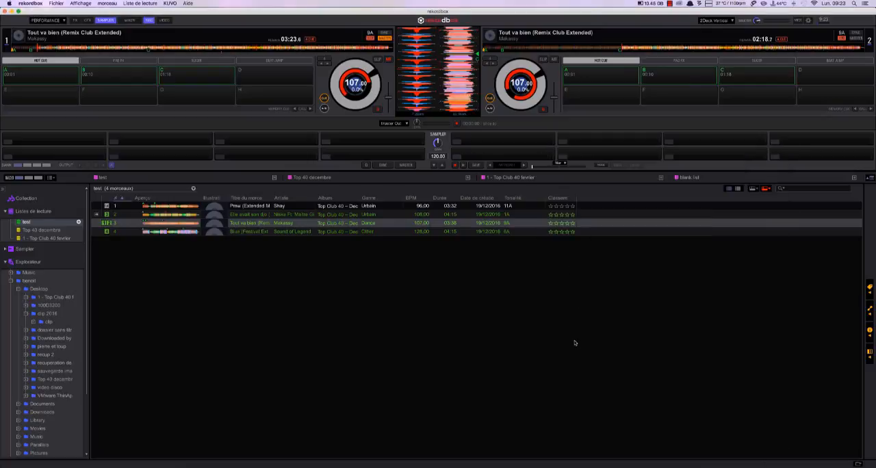